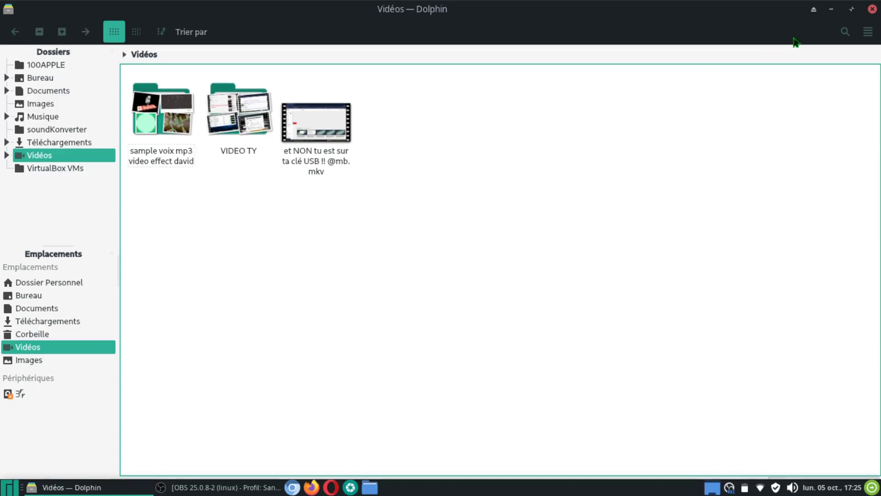
Step: Open BleachBit from the desktop and examine its cleaner list down to the Système entries, closing the program when done
{"action": "left_click", "coordinate": [831, 9]}
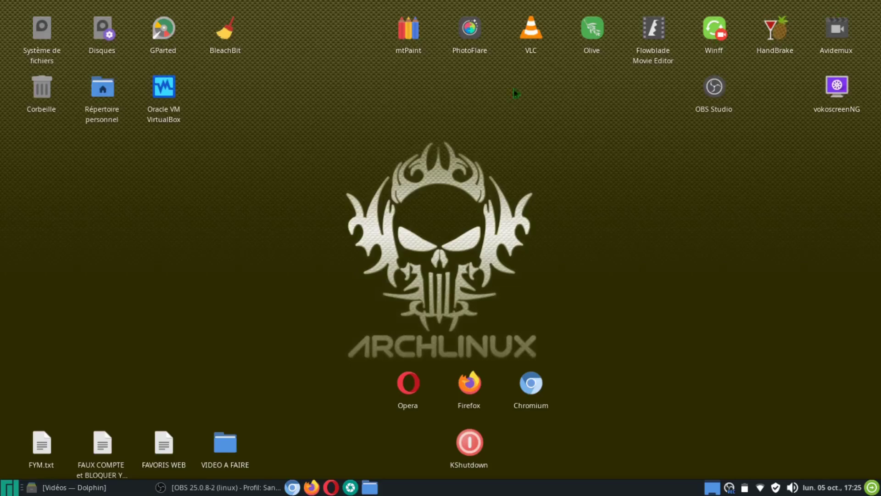
{"action": "double_click", "coordinate": [225, 30]}
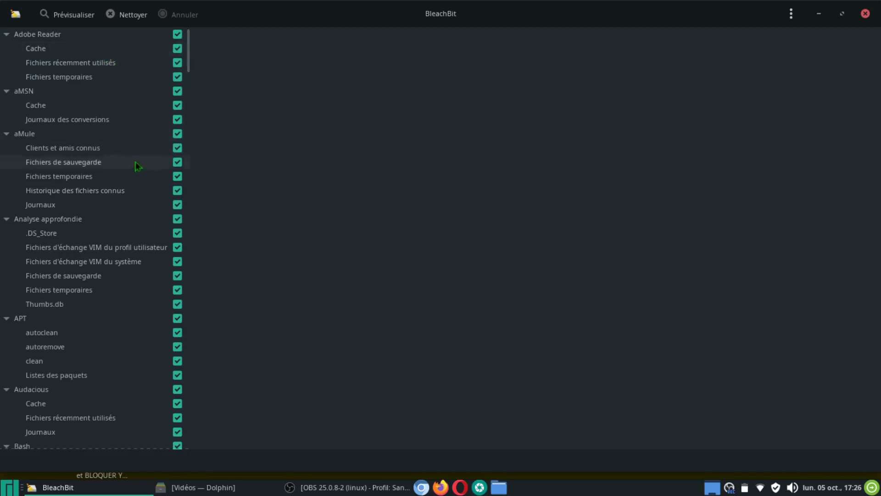
{"action": "scroll", "coordinate": [137, 163], "scroll_direction": "down", "scroll_amount": 15}
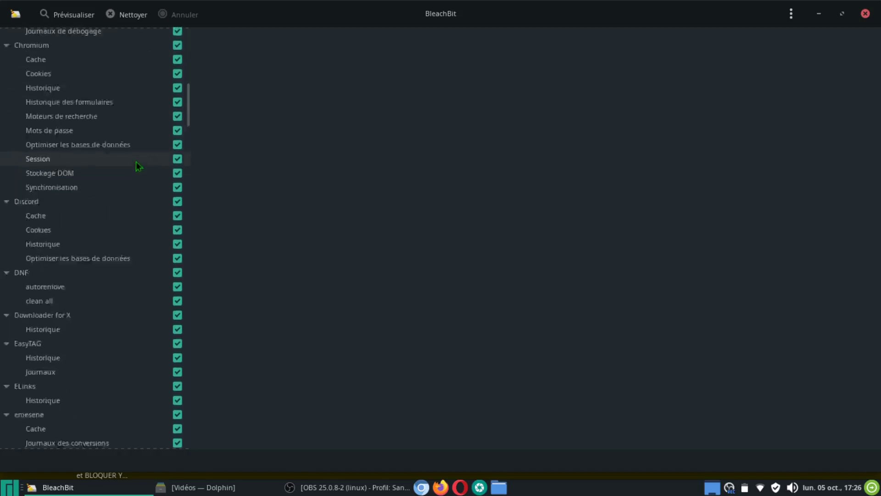
{"action": "scroll", "coordinate": [136, 161], "scroll_direction": "down", "scroll_amount": 15}
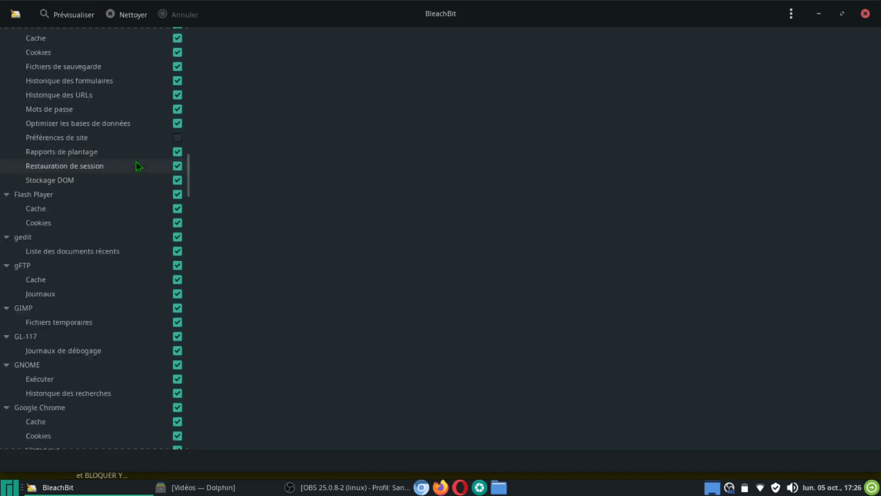
{"action": "scroll", "coordinate": [136, 162], "scroll_direction": "down", "scroll_amount": 15}
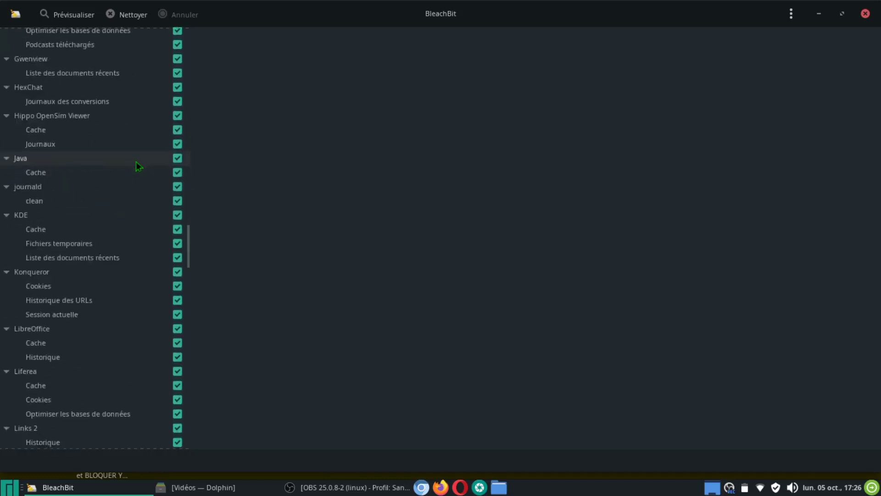
{"action": "scroll", "coordinate": [136, 162], "scroll_direction": "down", "scroll_amount": 15}
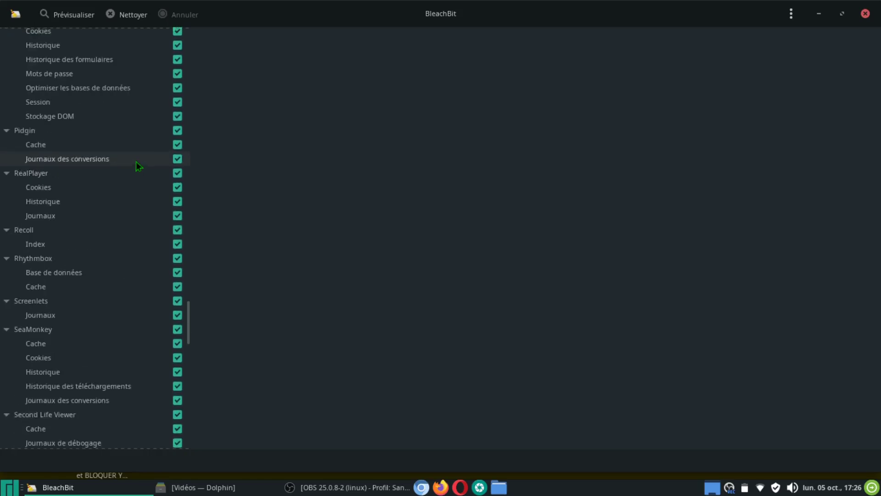
{"action": "scroll", "coordinate": [136, 162], "scroll_direction": "down", "scroll_amount": 5}
{"action": "scroll", "coordinate": [136, 162], "scroll_direction": "down", "scroll_amount": 4}
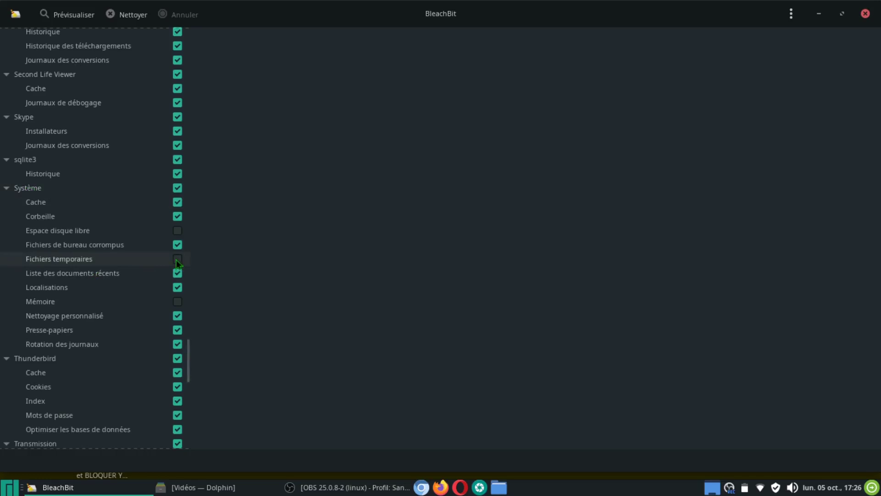
{"action": "left_click", "coordinate": [866, 14]}
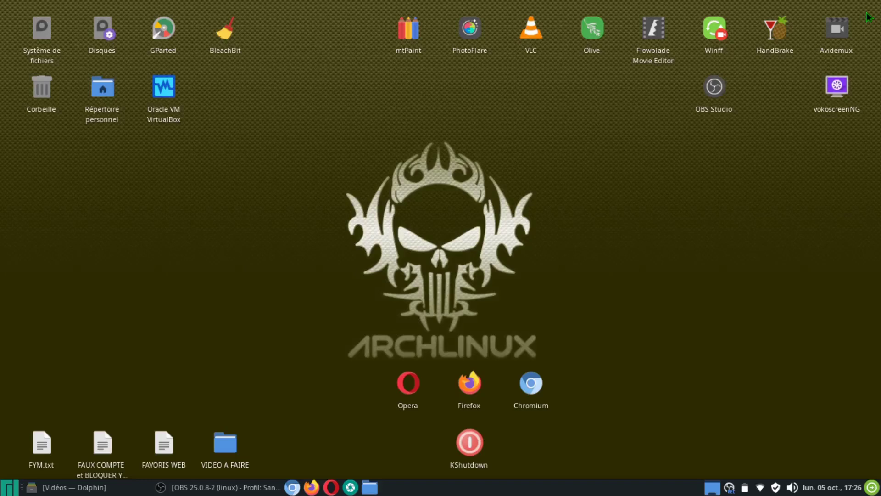
Step: Switch back to Dolphin and review its preferences for services, display modes and file previews, closing them without changes
{"action": "left_click", "coordinate": [104, 488]}
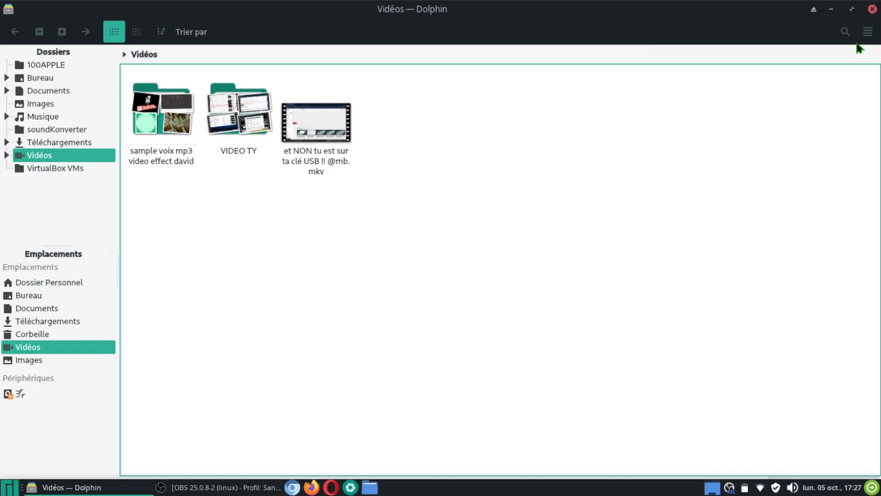
{"action": "left_click", "coordinate": [868, 31]}
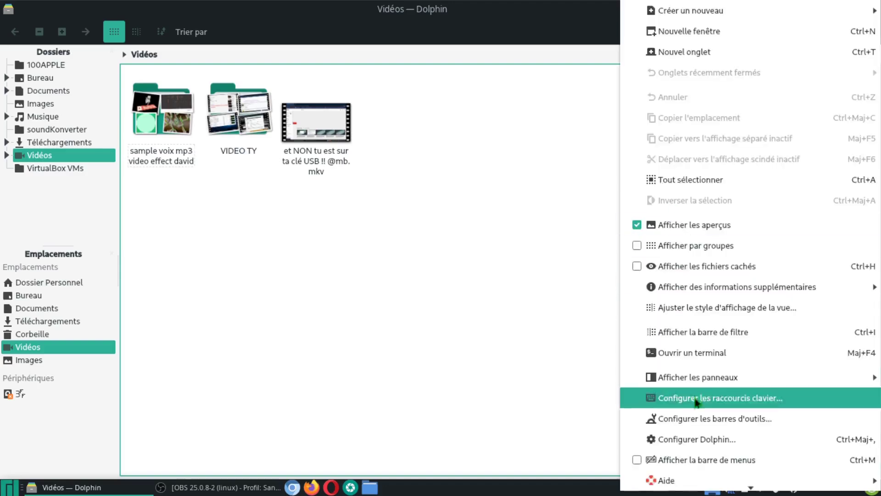
{"action": "left_click", "coordinate": [693, 439]}
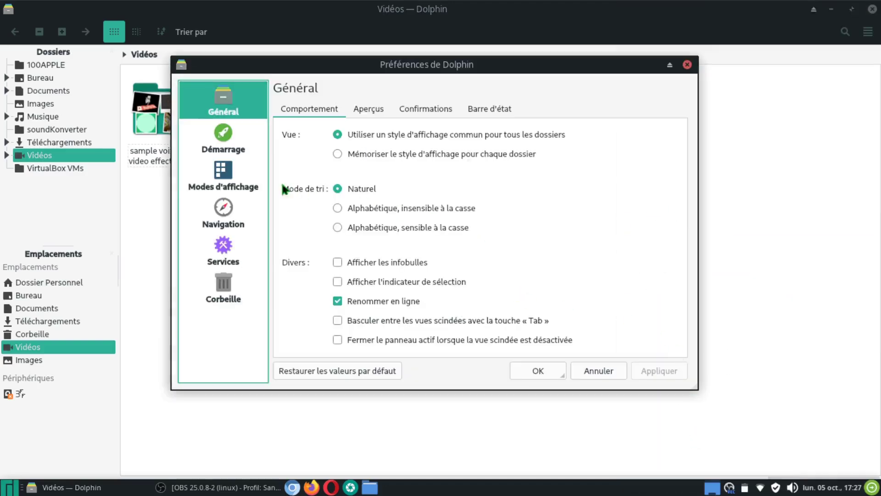
{"action": "left_click", "coordinate": [223, 247]}
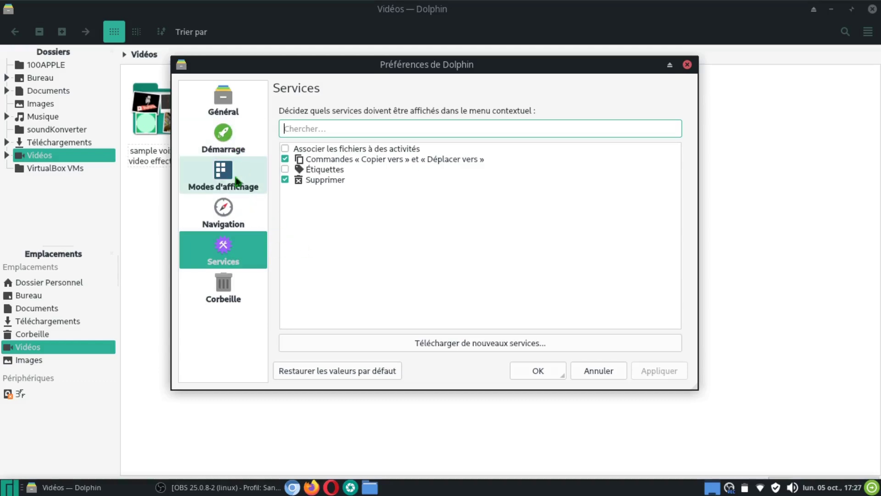
{"action": "left_click", "coordinate": [222, 184]}
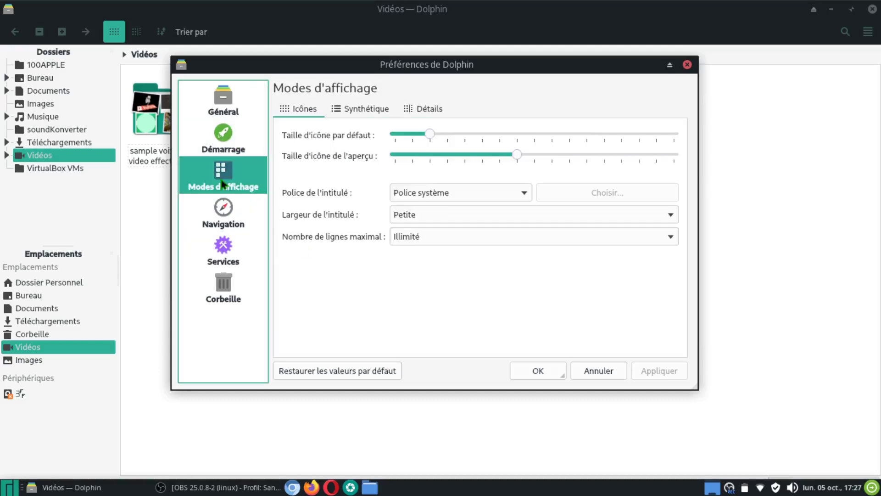
{"action": "left_click", "coordinate": [227, 106]}
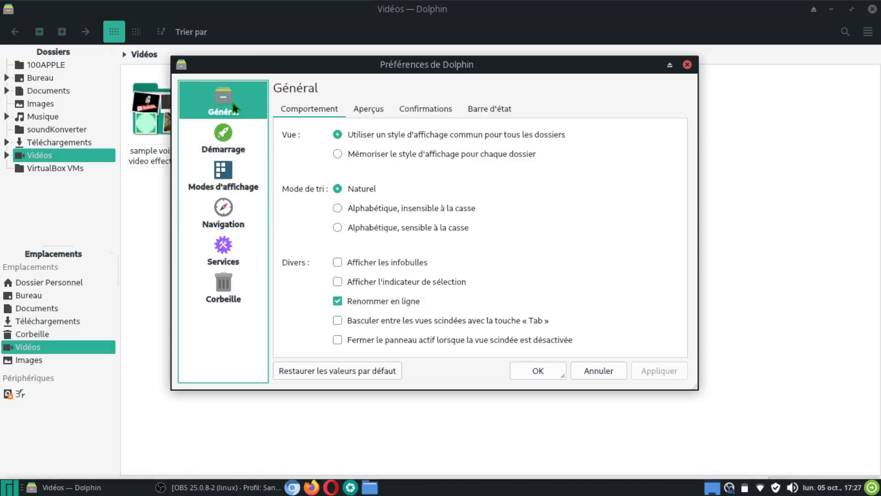
{"action": "left_click", "coordinate": [374, 109]}
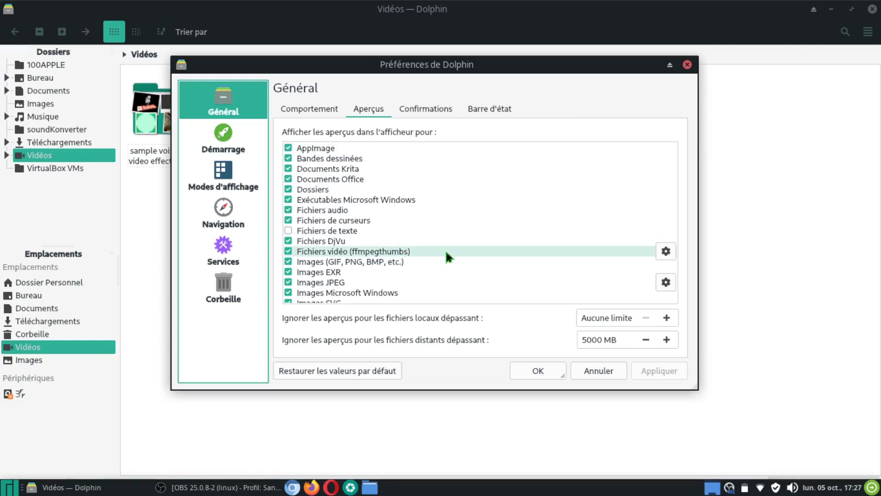
{"action": "left_click", "coordinate": [688, 64]}
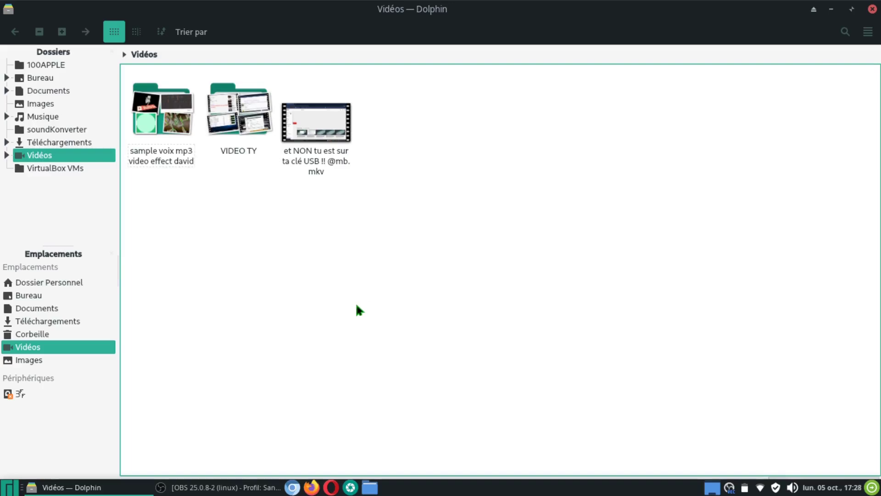
Step: Reopen BleachBit and inspect the whitelist in its preferences, including the chooser for adding a file, without adding anything
{"action": "left_click", "coordinate": [832, 9]}
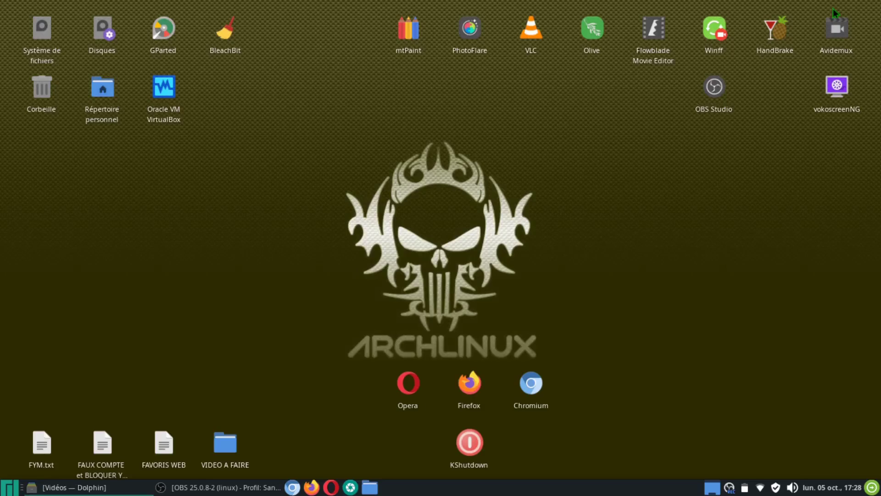
{"action": "double_click", "coordinate": [231, 33]}
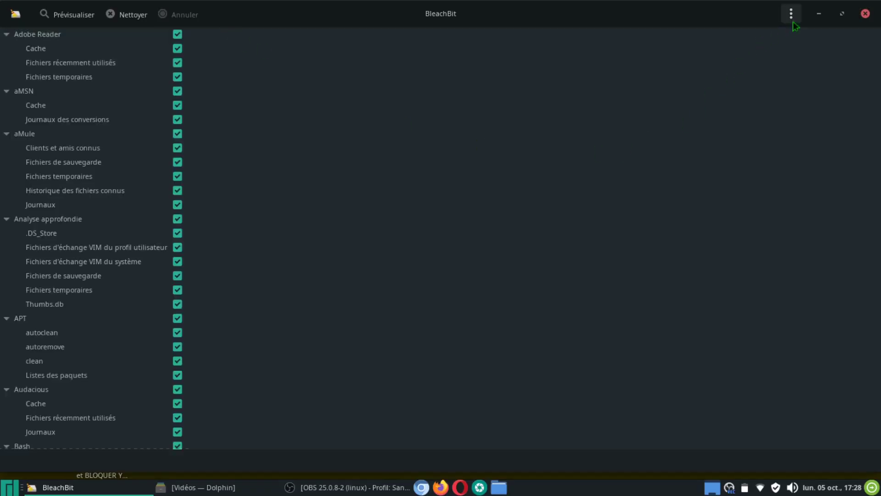
{"action": "left_click", "coordinate": [794, 17]}
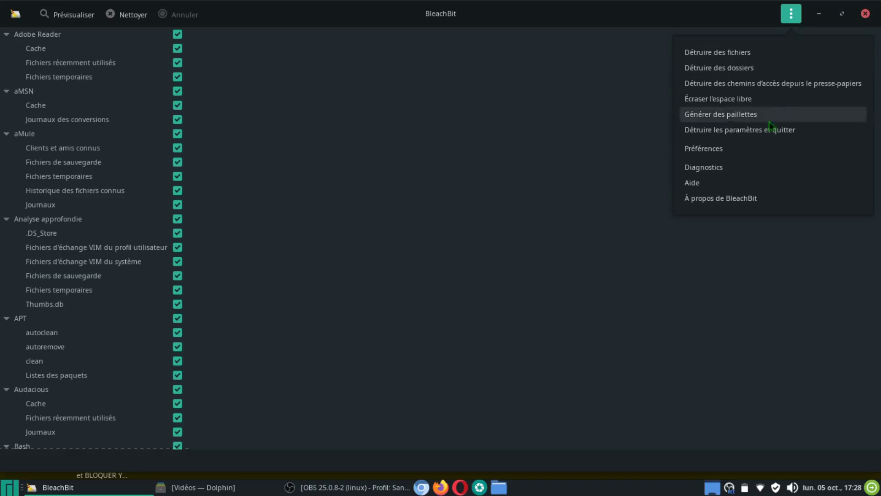
{"action": "left_click", "coordinate": [728, 148]}
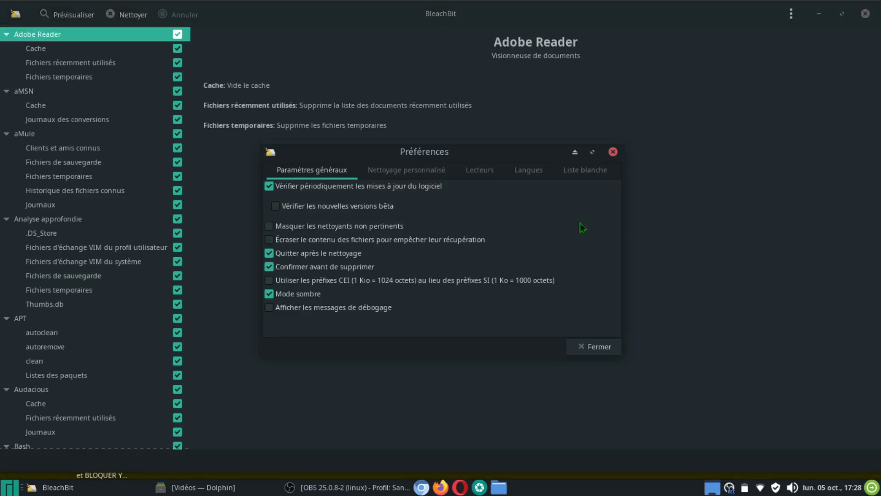
{"action": "mouse_move", "coordinate": [463, 244]}
{"action": "left_click", "coordinate": [573, 170]}
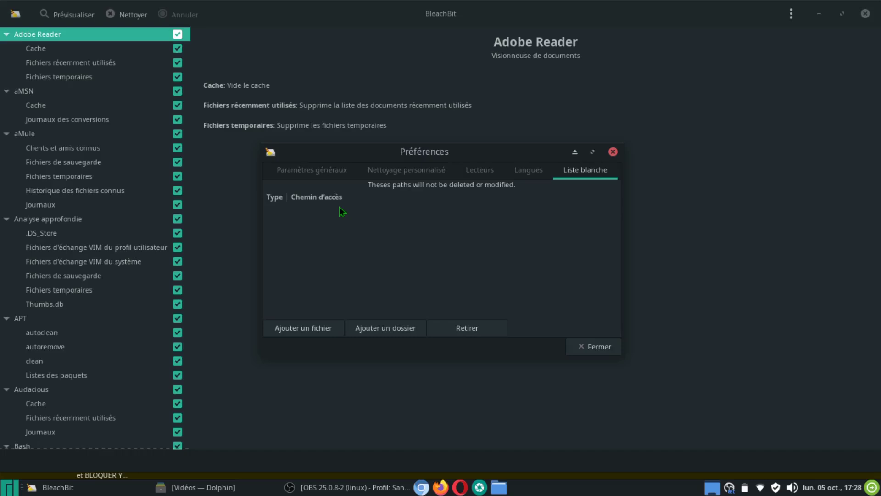
{"action": "left_click", "coordinate": [328, 337]}
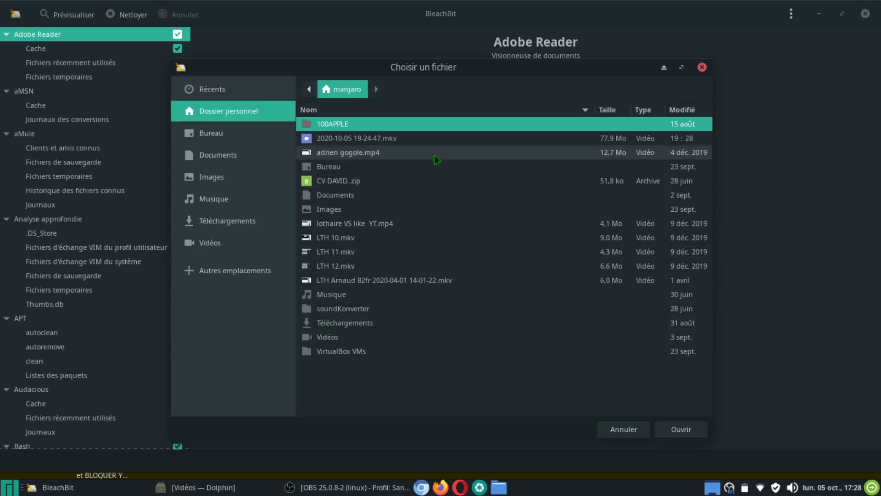
{"action": "left_click", "coordinate": [702, 67]}
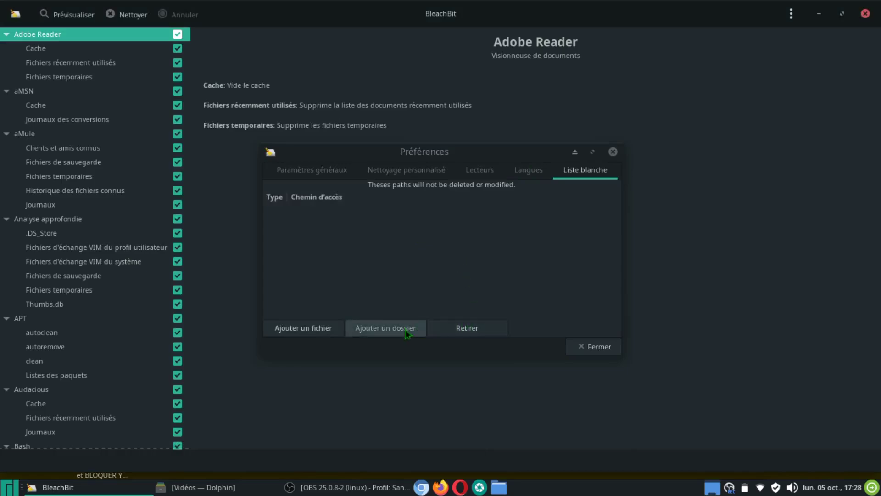
Step: Review the custom cleaning locations and the general settings in the preferences, and close them unchanged
{"action": "left_click", "coordinate": [422, 168]}
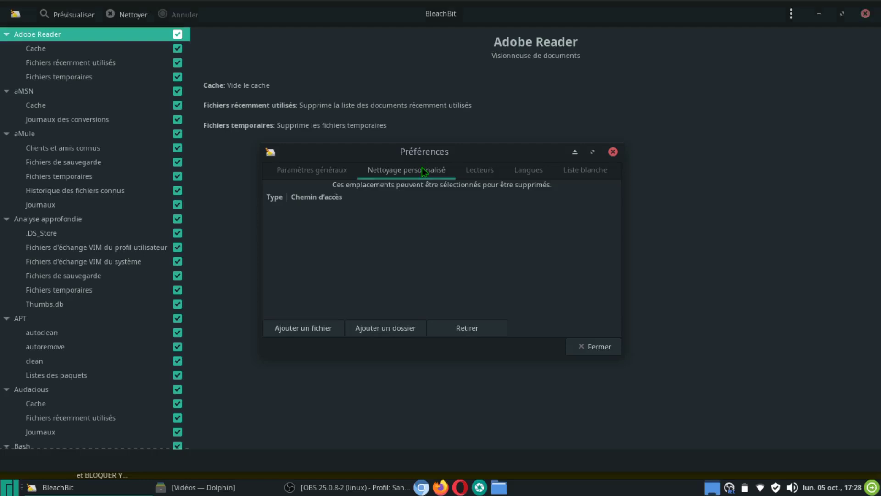
{"action": "left_click", "coordinate": [334, 175]}
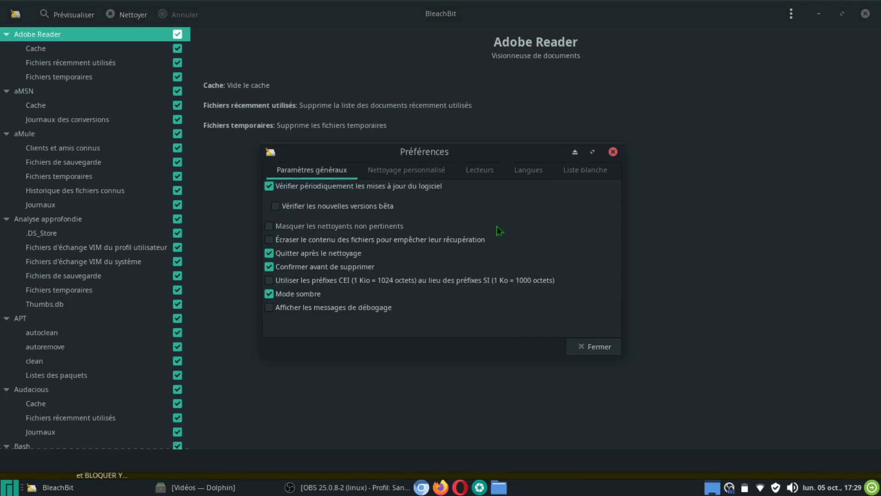
{"action": "mouse_move", "coordinate": [490, 238]}
{"action": "left_click", "coordinate": [580, 347]}
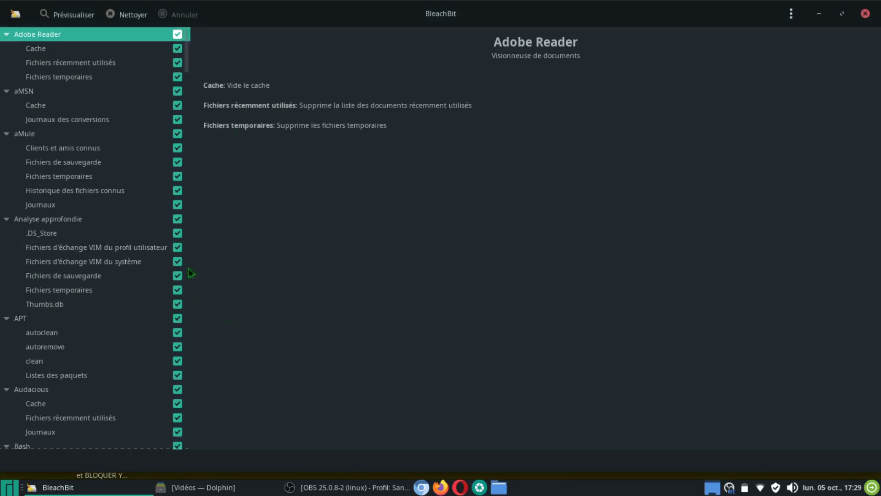
Step: Review which options are enabled in the Système section of the cleaner list, and close BleachBit
{"action": "scroll", "coordinate": [159, 318], "scroll_direction": "down", "scroll_amount": 3}
{"action": "scroll", "coordinate": [159, 317], "scroll_direction": "down", "scroll_amount": 20}
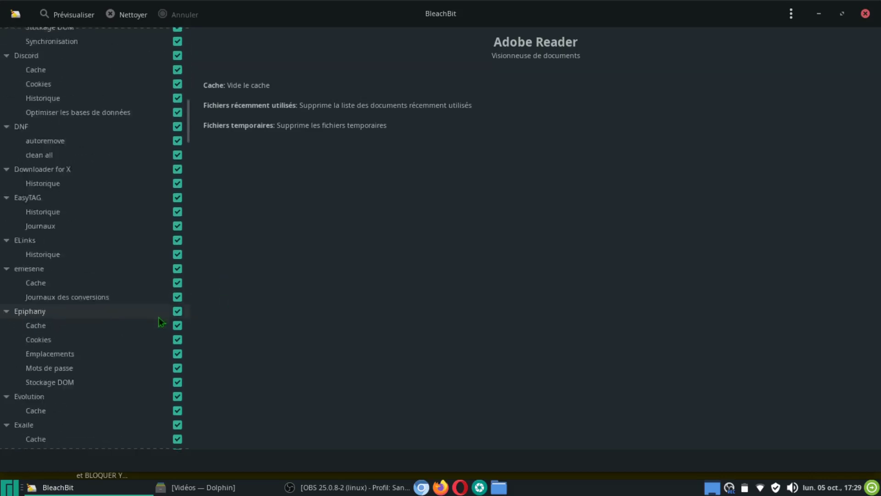
{"action": "scroll", "coordinate": [159, 315], "scroll_direction": "down", "scroll_amount": 20}
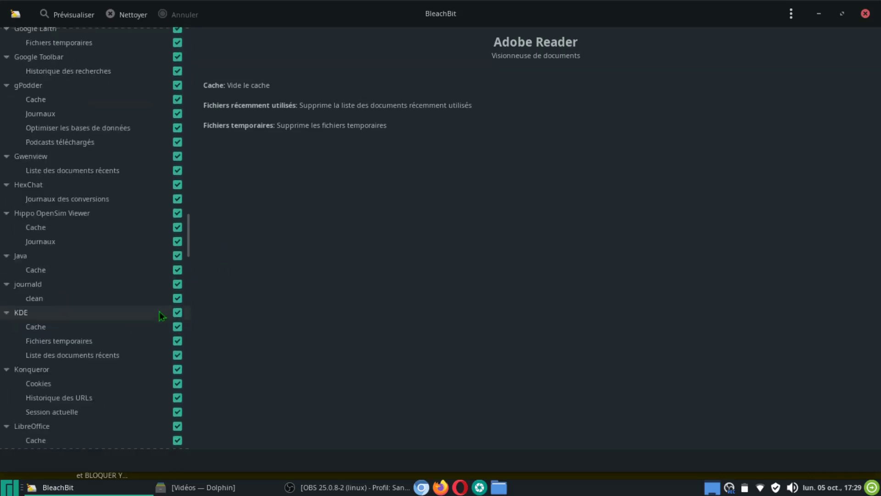
{"action": "scroll", "coordinate": [160, 316], "scroll_direction": "down", "scroll_amount": 3}
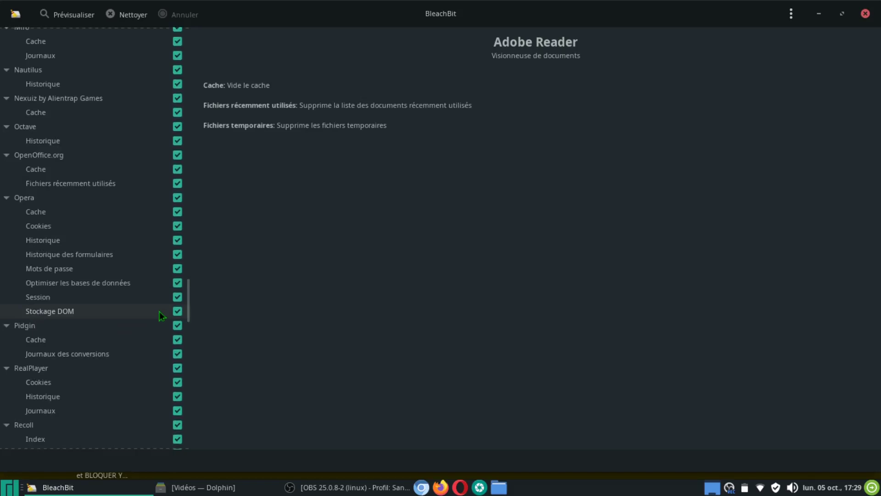
{"action": "scroll", "coordinate": [159, 311], "scroll_direction": "down", "scroll_amount": 9}
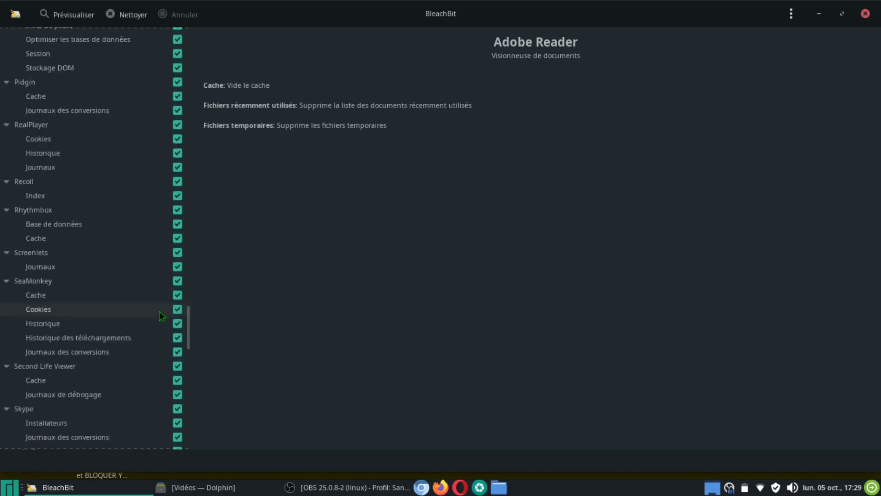
{"action": "scroll", "coordinate": [159, 311], "scroll_direction": "down", "scroll_amount": 2}
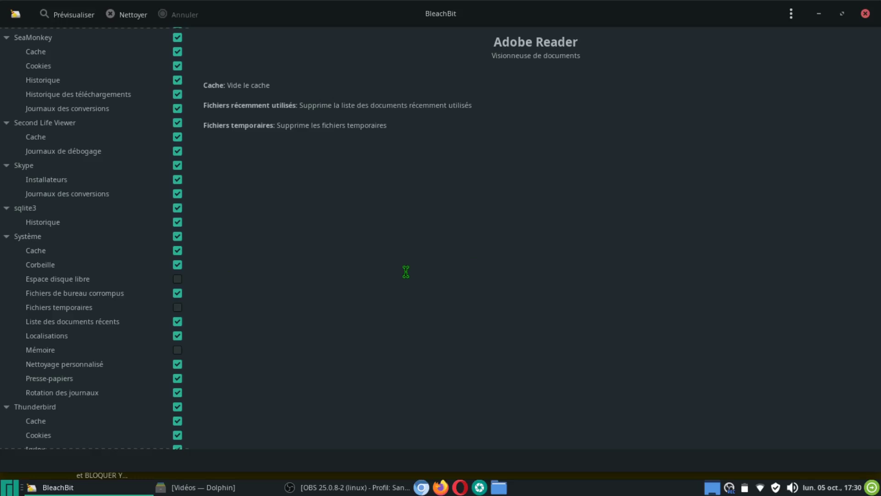
{"action": "left_click", "coordinate": [866, 13]}
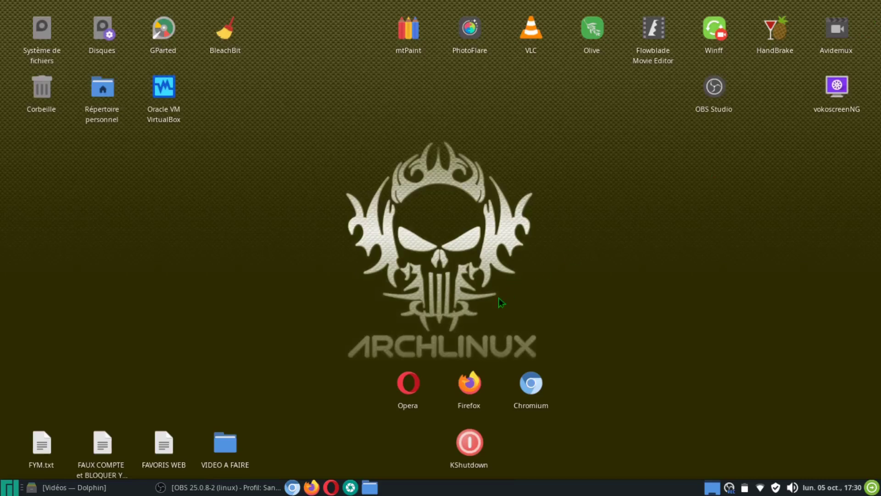
Step: Return to Dolphin and view which side panels can be shown, leaving the selection as it is
{"action": "left_click", "coordinate": [113, 486]}
{"action": "left_click", "coordinate": [868, 32]}
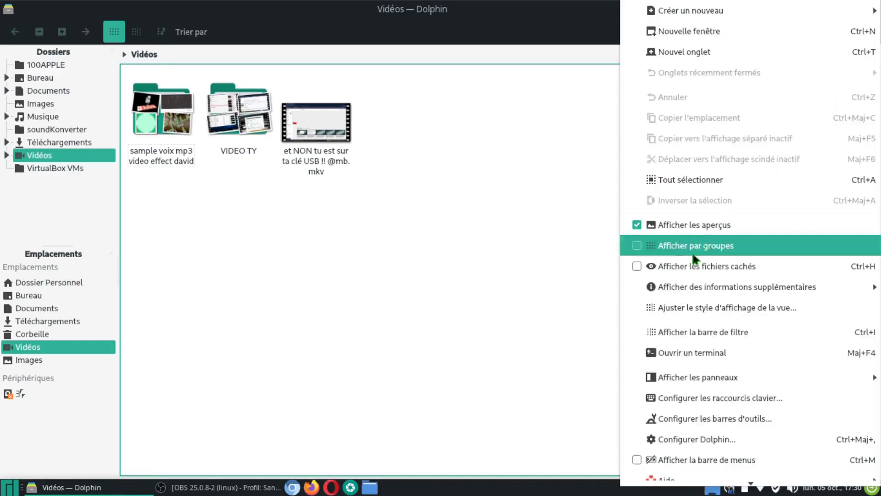
{"action": "mouse_move", "coordinate": [669, 378]}
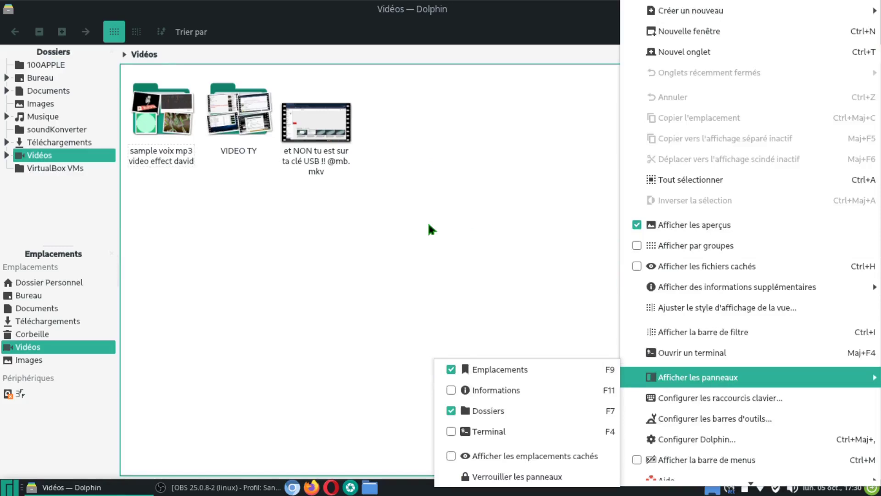
{"action": "left_click", "coordinate": [473, 230]}
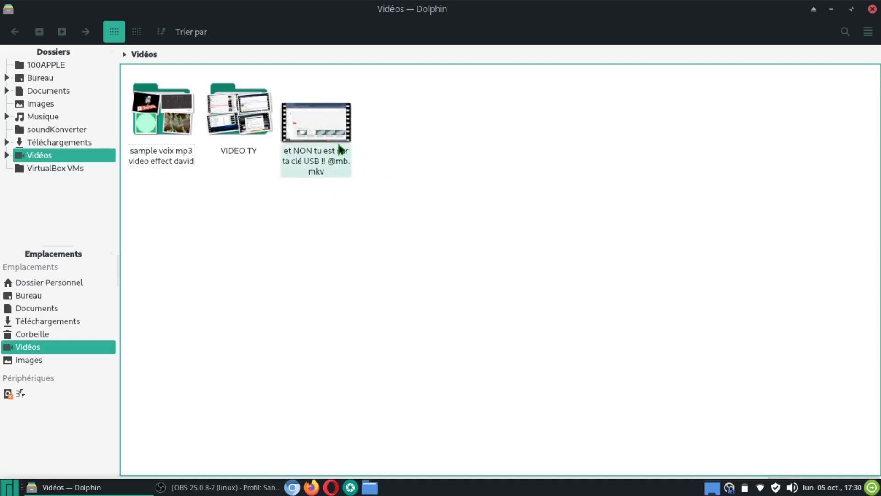
Step: Close Dolphin and, in BleachBit, enable the Fichiers temporaires option in the Système section of the cleaner list
{"action": "left_click", "coordinate": [873, 10]}
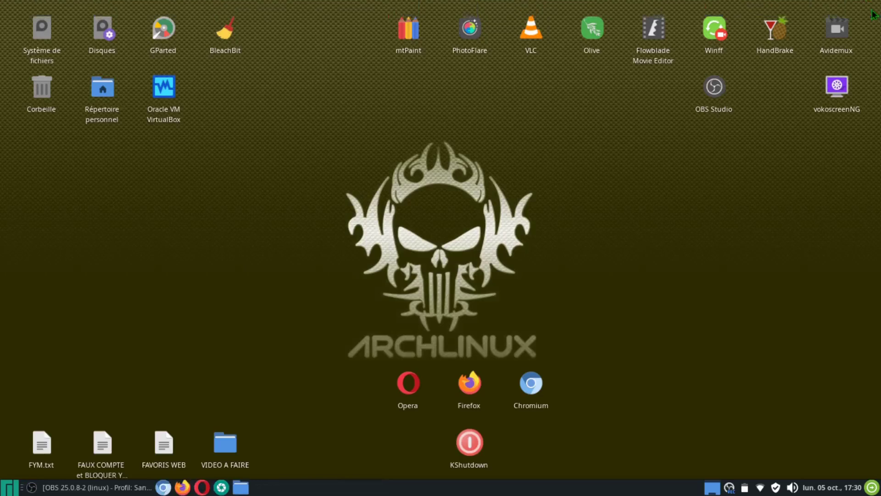
{"action": "double_click", "coordinate": [225, 44]}
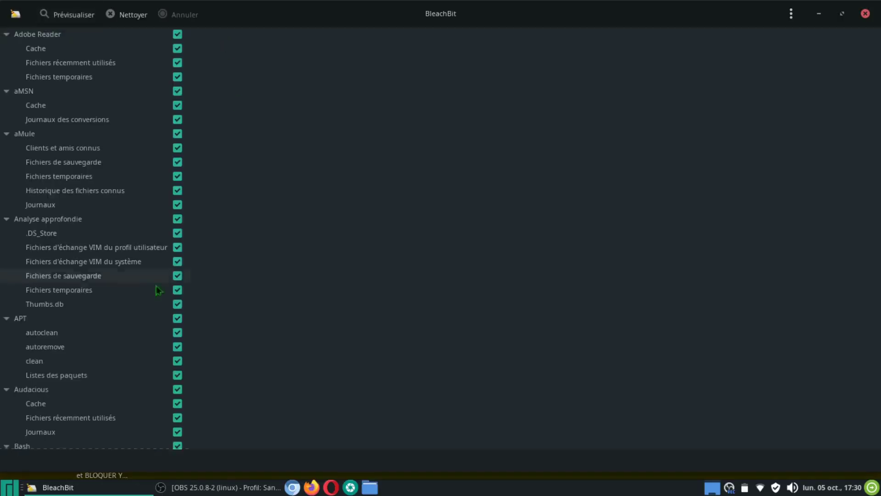
{"action": "scroll", "coordinate": [146, 304], "scroll_direction": "down", "scroll_amount": 5}
{"action": "scroll", "coordinate": [146, 304], "scroll_direction": "down", "scroll_amount": 20}
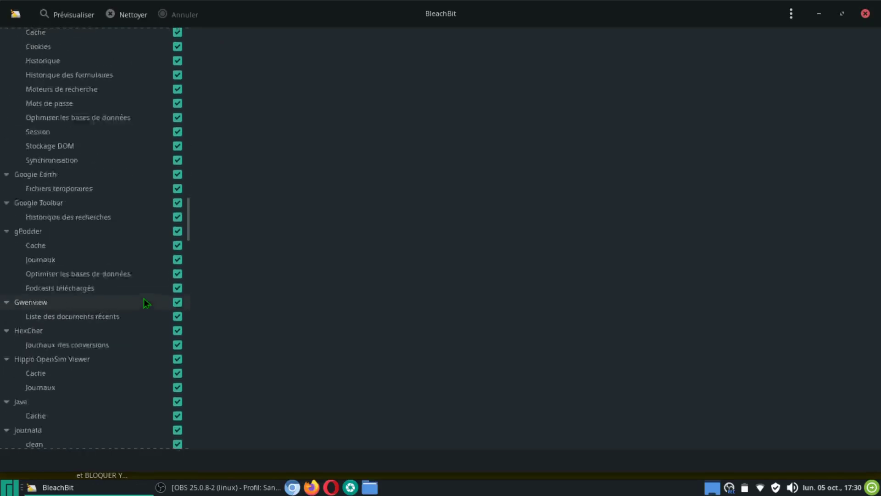
{"action": "scroll", "coordinate": [146, 304], "scroll_direction": "down", "scroll_amount": 20}
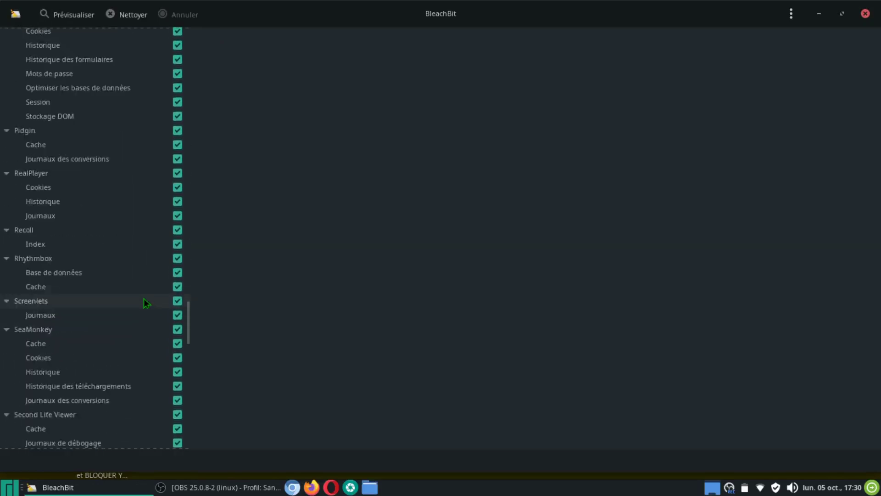
{"action": "scroll", "coordinate": [146, 304], "scroll_direction": "down", "scroll_amount": 5}
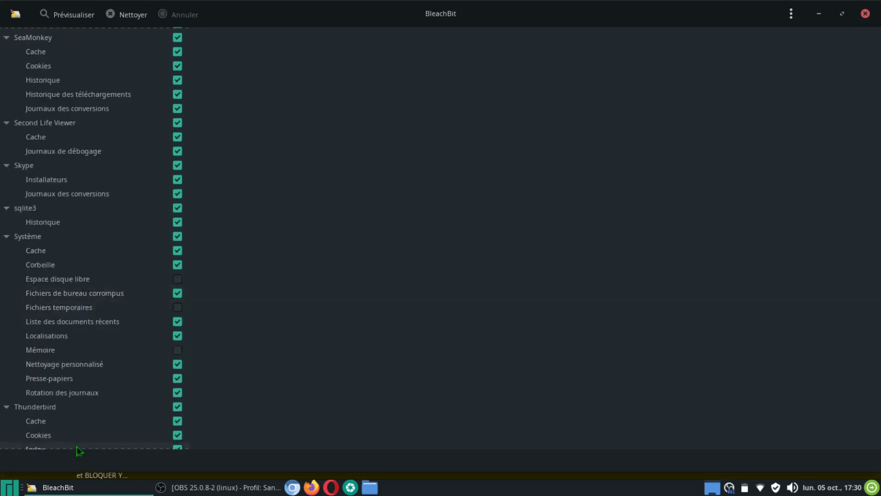
{"action": "left_click", "coordinate": [178, 307]}
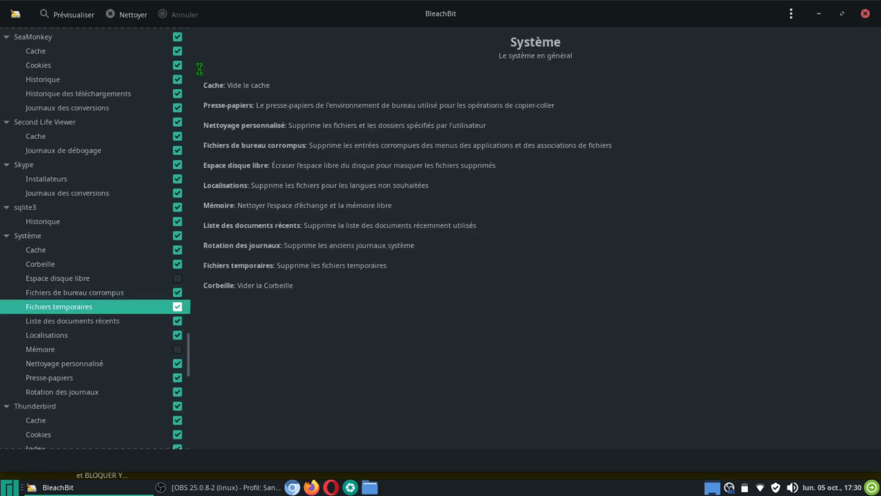
Step: Run the cleaning with the selected options, confirming the permanent deletion, and quit BleachBit during the deep scan
{"action": "left_click", "coordinate": [128, 14]}
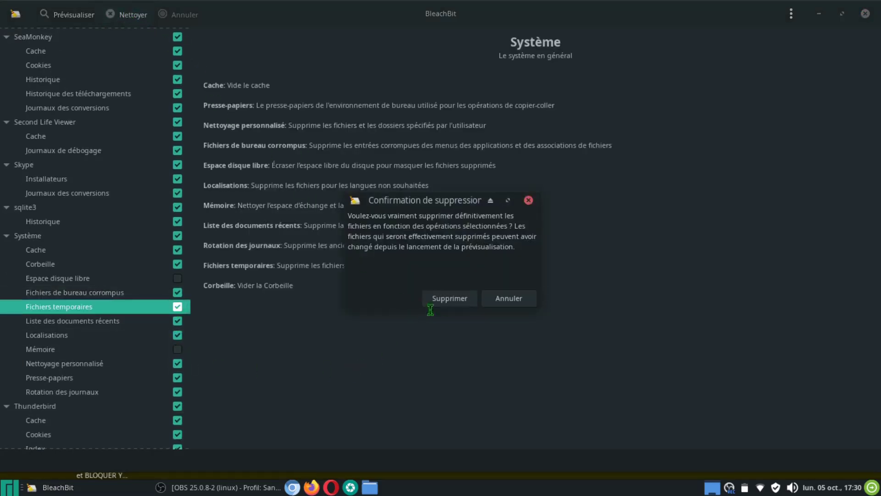
{"action": "left_click", "coordinate": [442, 301]}
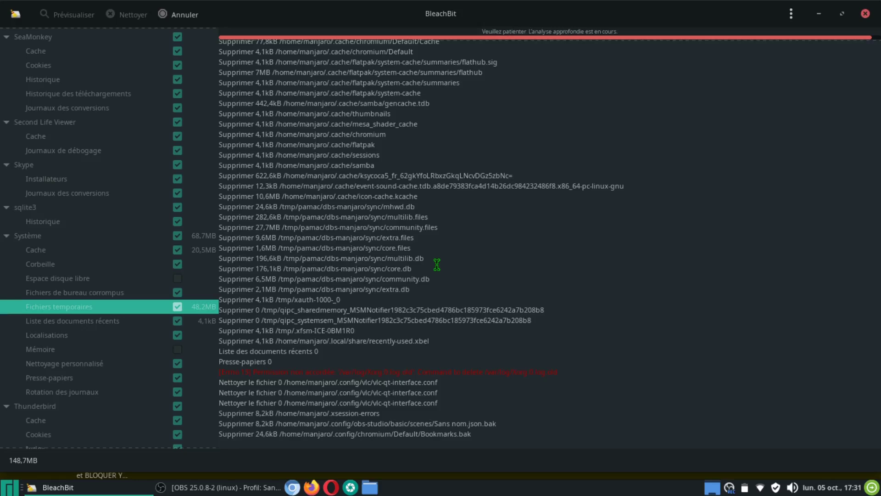
{"action": "key", "text": "ctrl+q"}
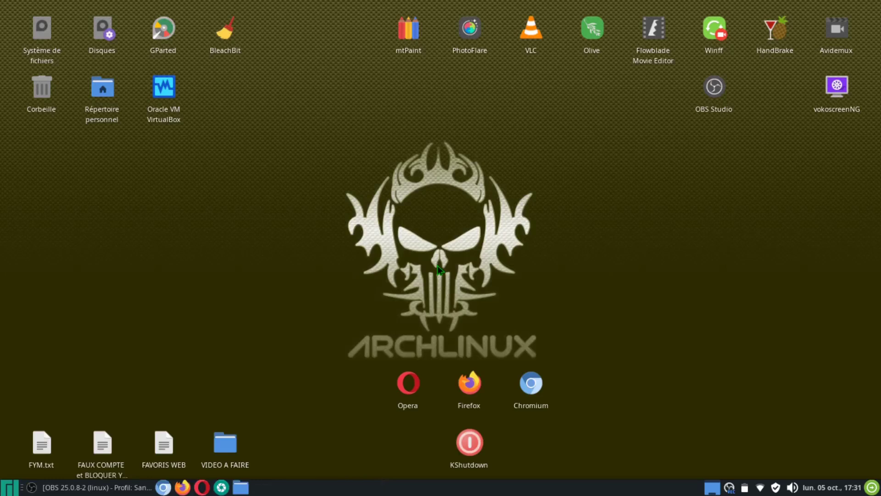
Step: Check how files and folders are displayed in the personal folder, Vidéos and Images in Dolphin, and close the file manager
{"action": "double_click", "coordinate": [103, 90]}
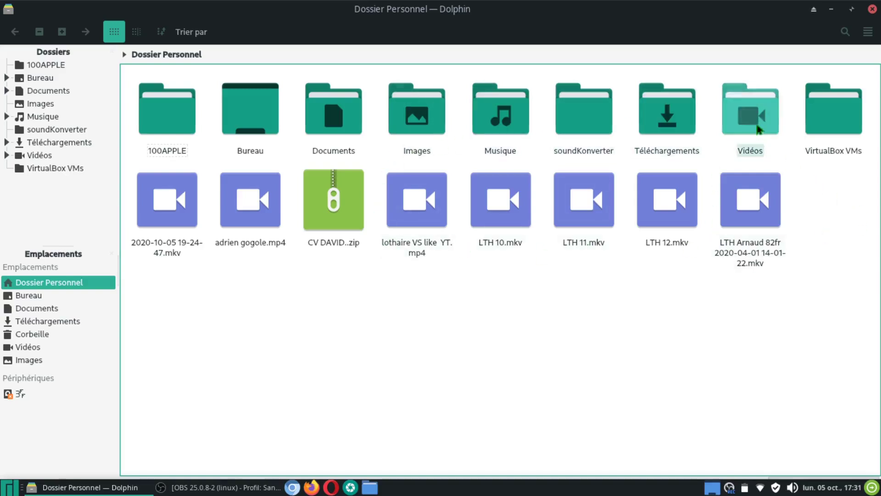
{"action": "left_click", "coordinate": [758, 124]}
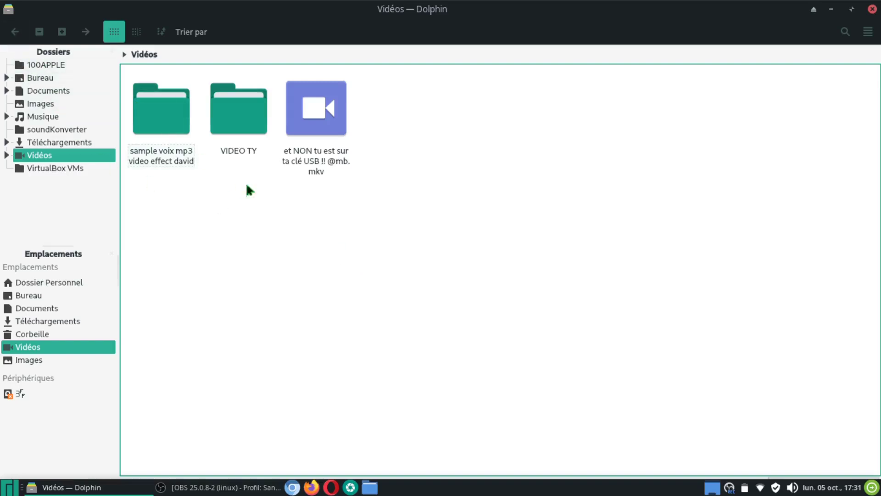
{"action": "left_click", "coordinate": [35, 360]}
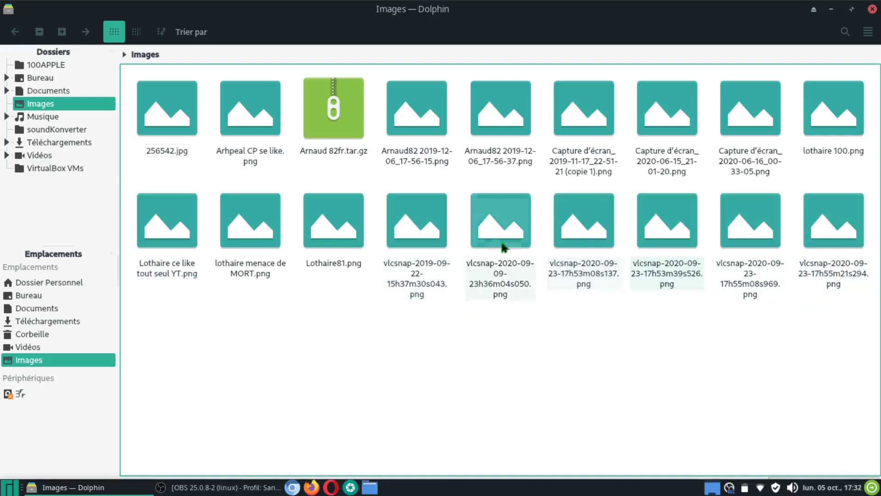
{"action": "left_click", "coordinate": [872, 10]}
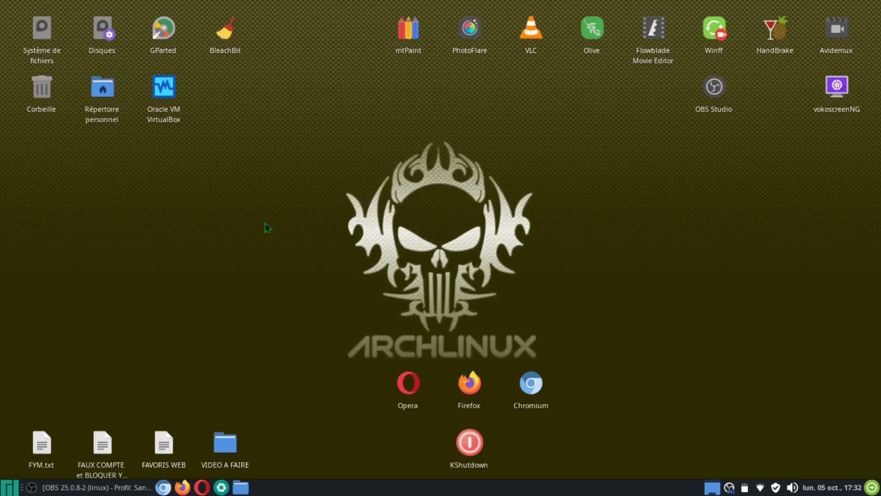